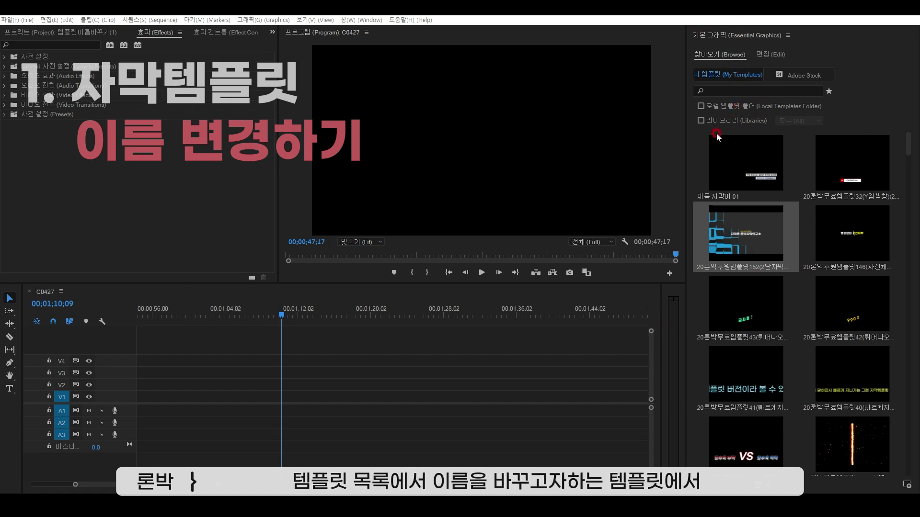
# Rename the motion graphics template 20론박후원템플릿152 to 화면전환효과01.
pyautogui.moveTo(765, 245)
pyautogui.rightClick(751, 235)
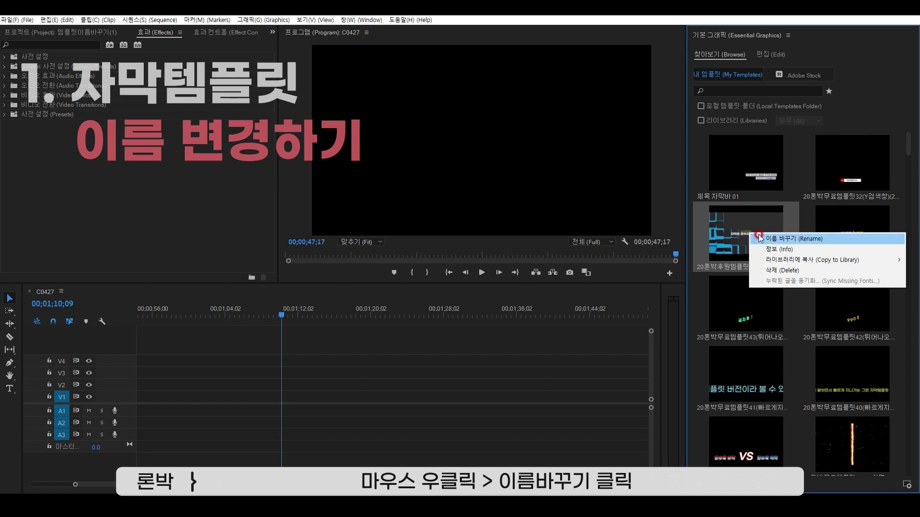
pyautogui.click(797, 240)
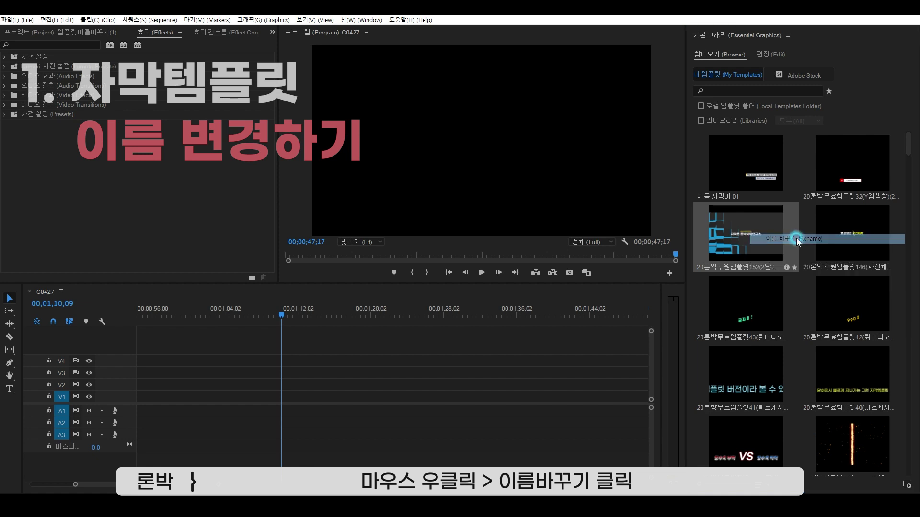
pyautogui.moveTo(419, 231); pyautogui.dragTo(490, 255)
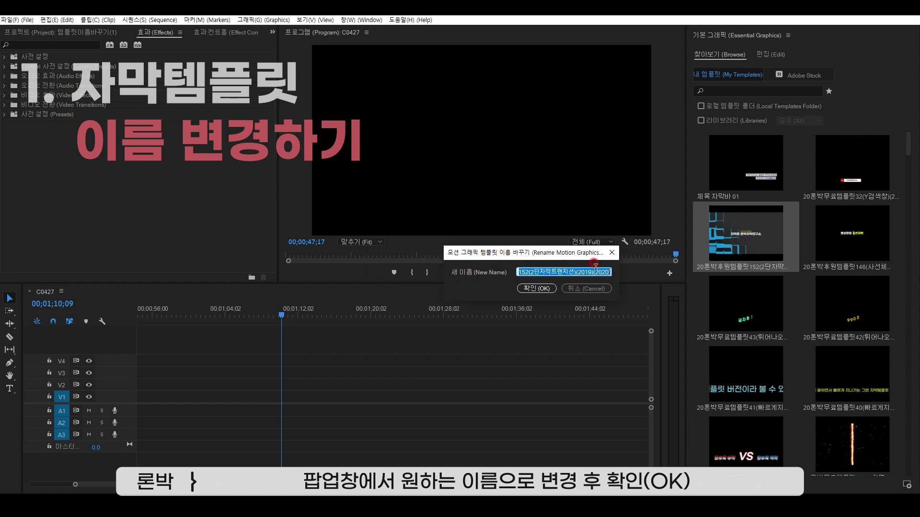
pyautogui.click(537, 290)
pyautogui.write('화면전환효과01')
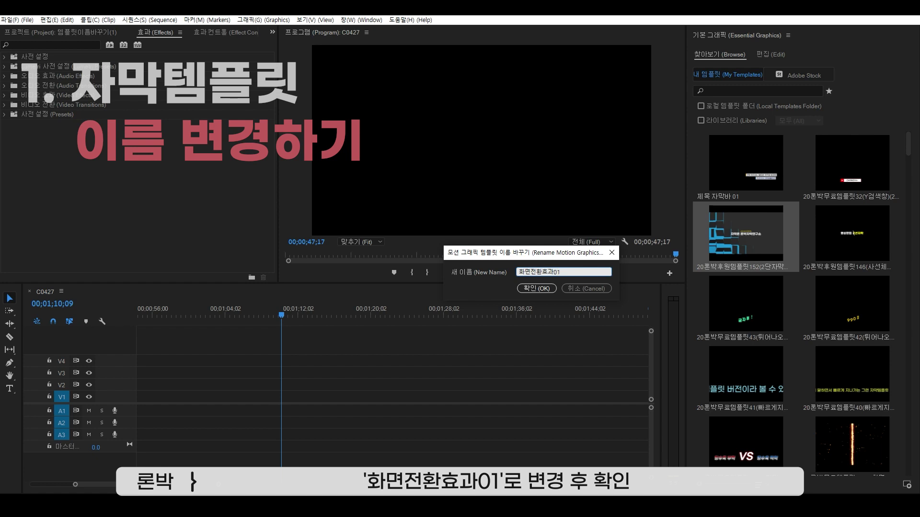
pyautogui.click(536, 288)
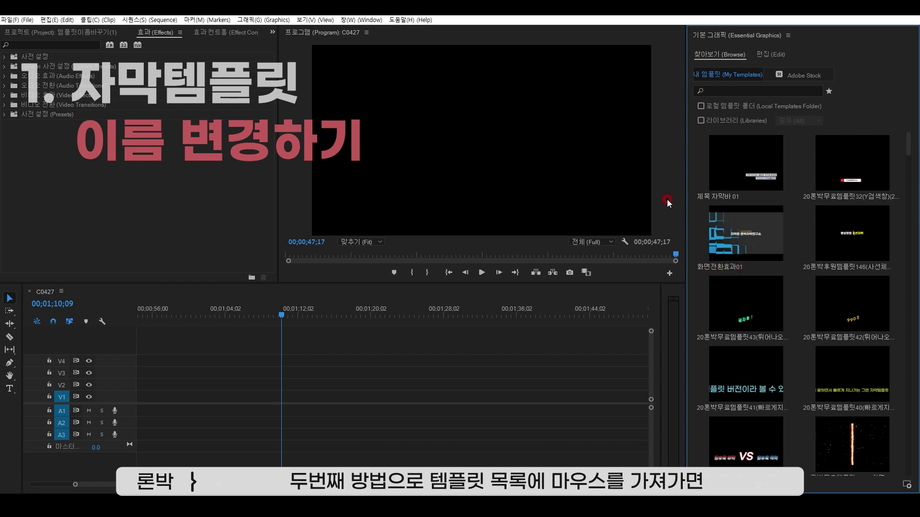
# Mark the template 제목 자막바 01 as a favorite and filter the template list to favorites only.
pyautogui.moveTo(752, 162)
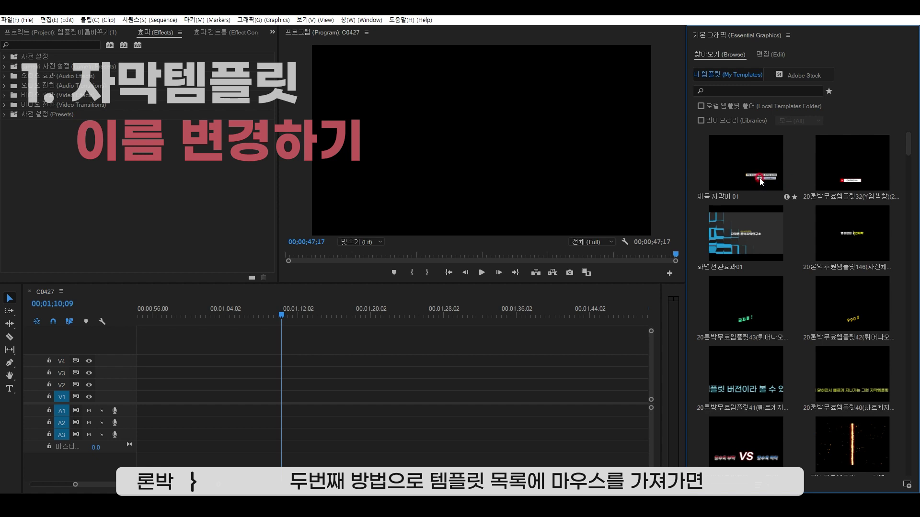
pyautogui.click(793, 198)
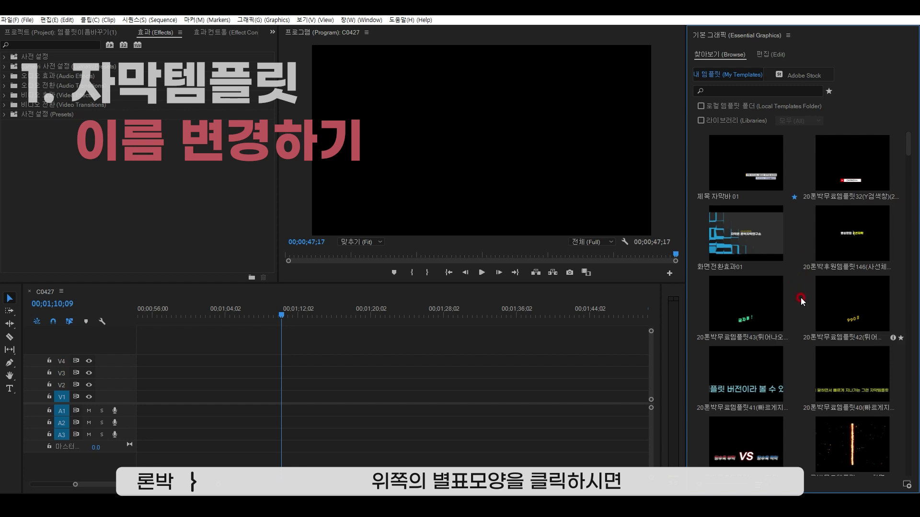
pyautogui.click(831, 90)
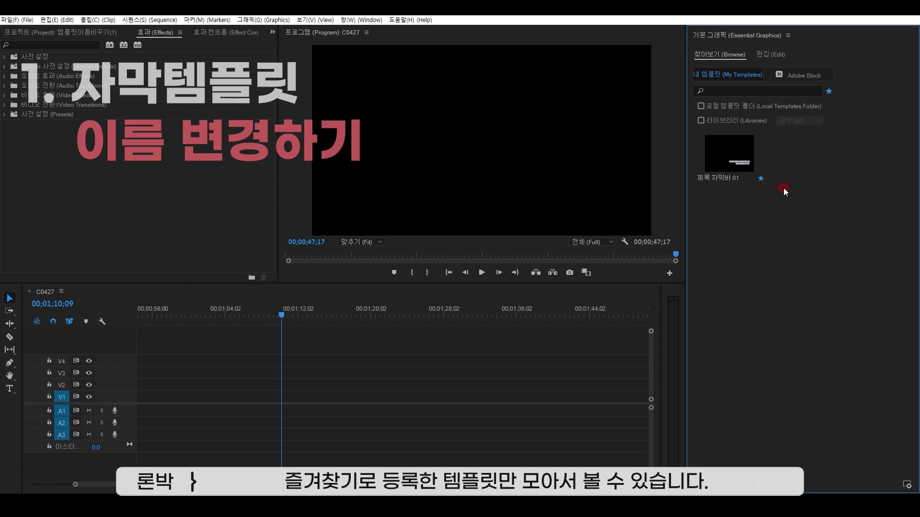
# Remove the favorite mark from 제목 자막바 01 and turn off the favorites filter.
pyautogui.click(758, 179)
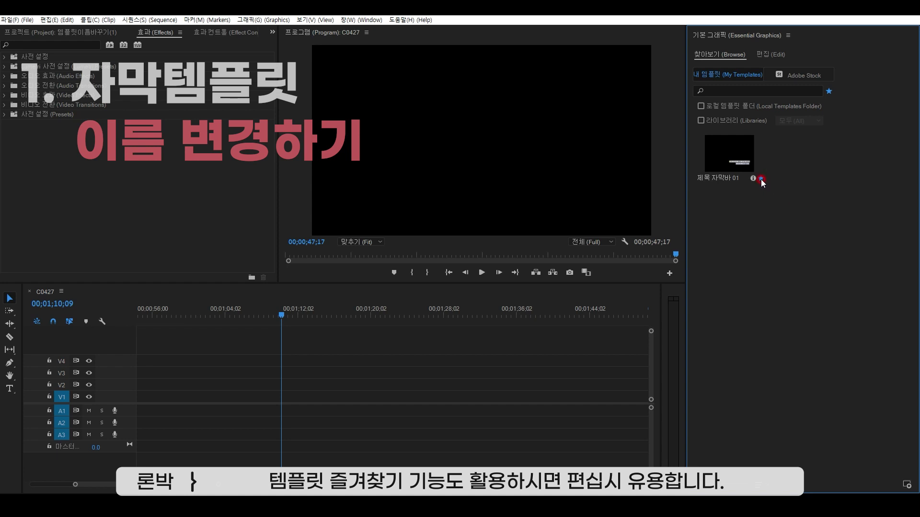
pyautogui.click(829, 91)
# Change the title of the template 화면전환효과01 to 화면전환효과02 in its info and return to the template list.
pyautogui.moveTo(775, 256)
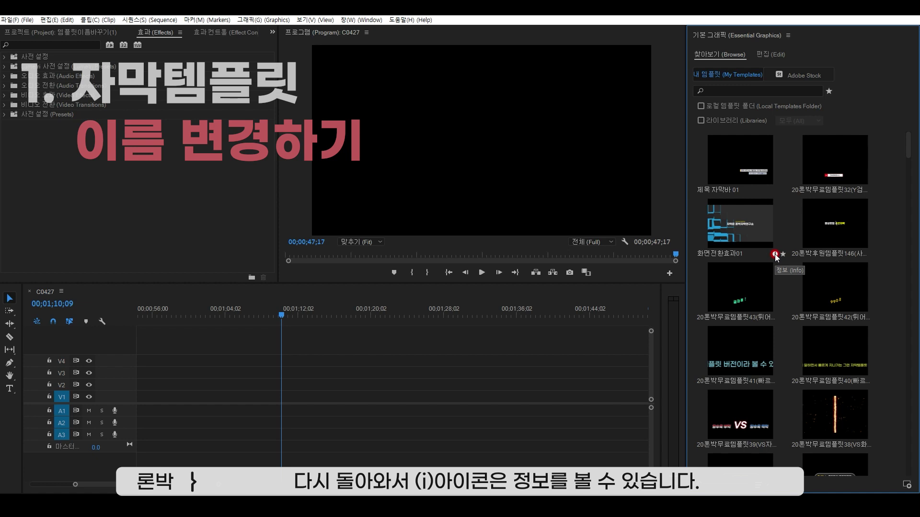
pyautogui.click(774, 254)
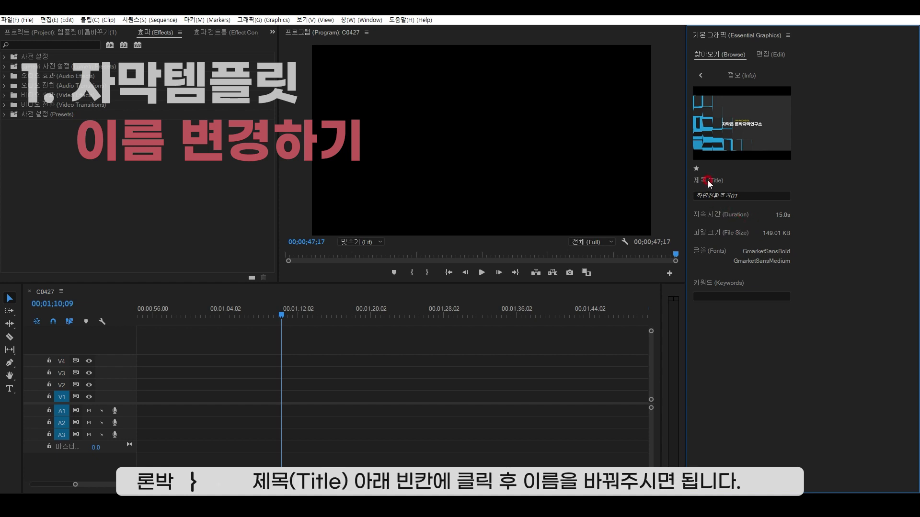
pyautogui.click(748, 194)
pyautogui.press('BackSpace')
pyautogui.press('BackSpace')
pyautogui.press('BackSpace')
pyautogui.press('BackSpace')
pyautogui.press('BackSpace')
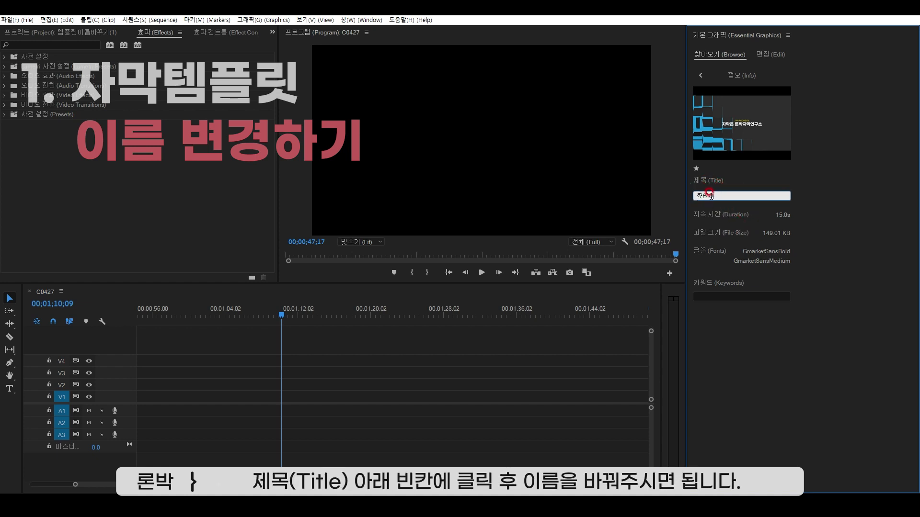
pyautogui.write('화면전환효과02')
pyautogui.click(792, 270)
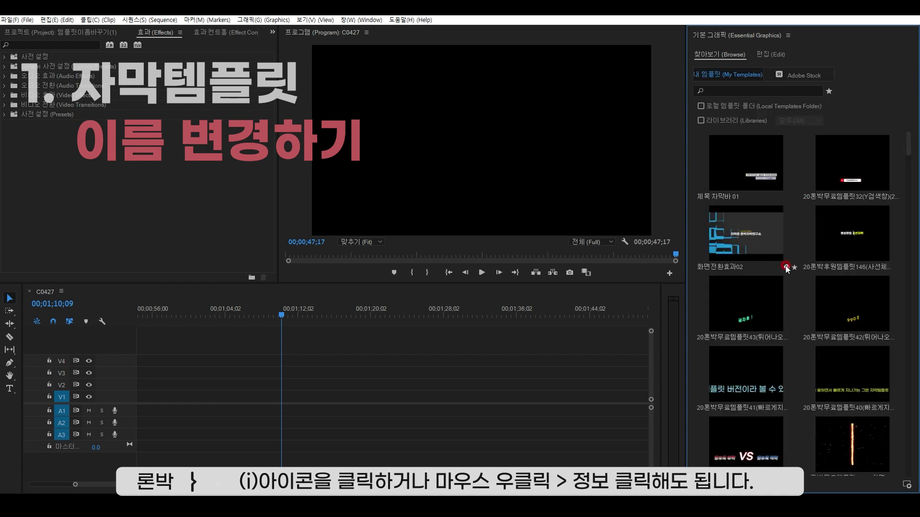
# Check the info of the template 화면전환효과02 and go back to the template list.
pyautogui.rightClick(741, 235)
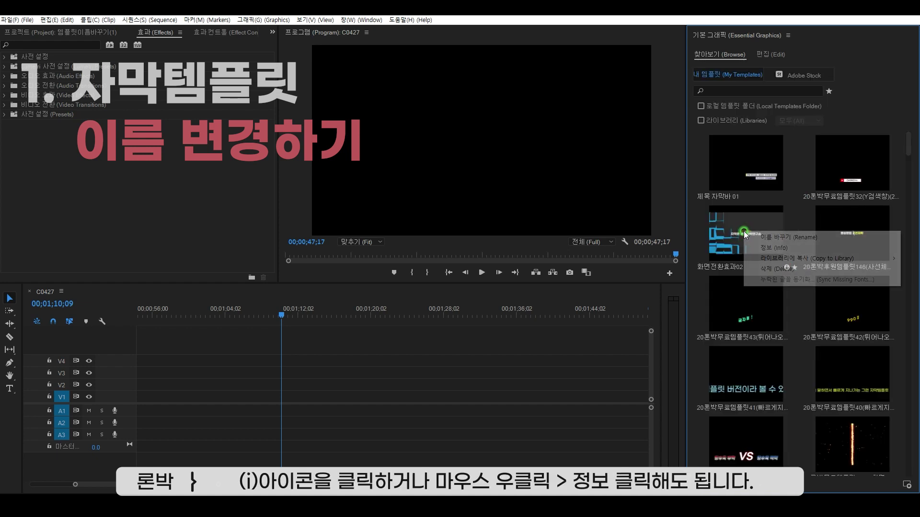
pyautogui.click(772, 248)
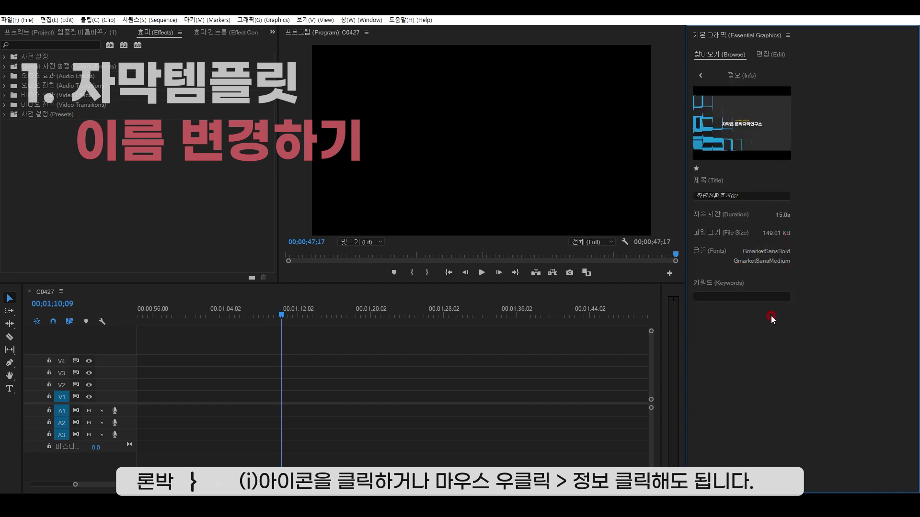
pyautogui.click(700, 76)
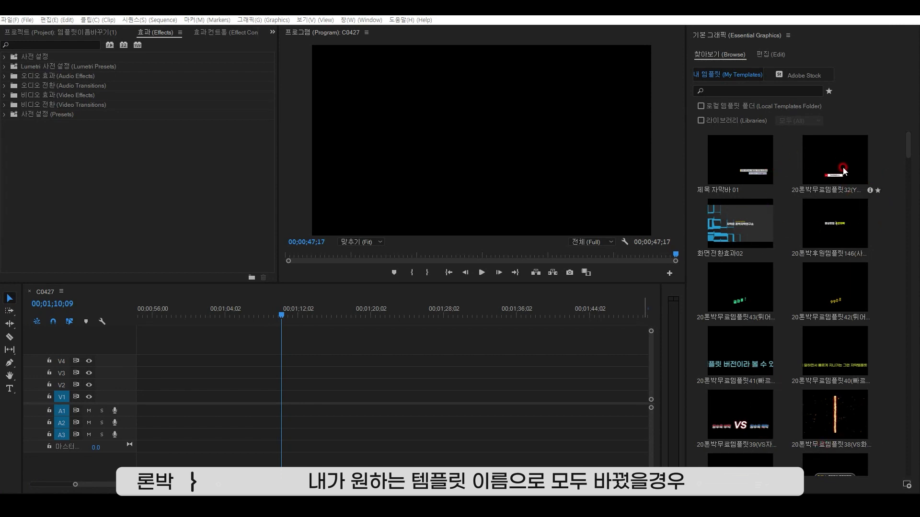
# Search the template list for 제목.
pyautogui.click(730, 90)
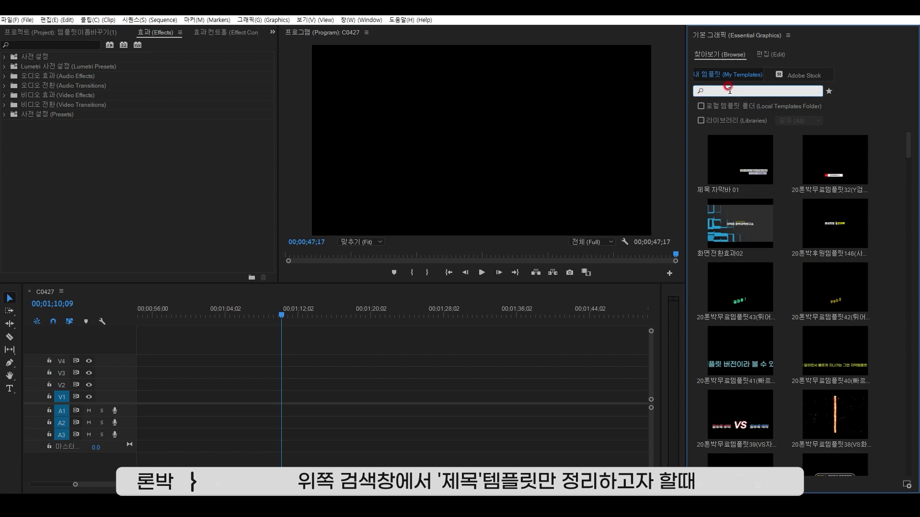
pyautogui.write('제목')
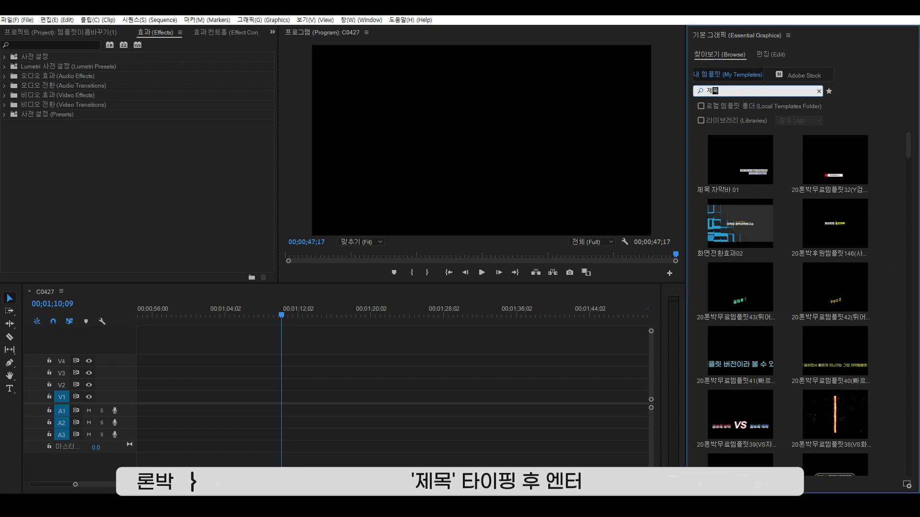
pyautogui.press('Return')
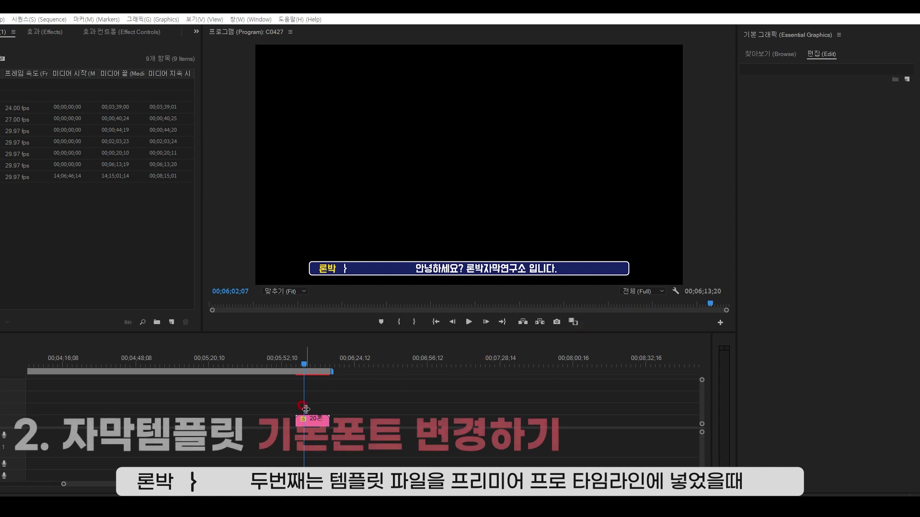
# Select the subtitle template clip in the timeline and inspect the font settings of its Text 1.
pyautogui.click(317, 421)
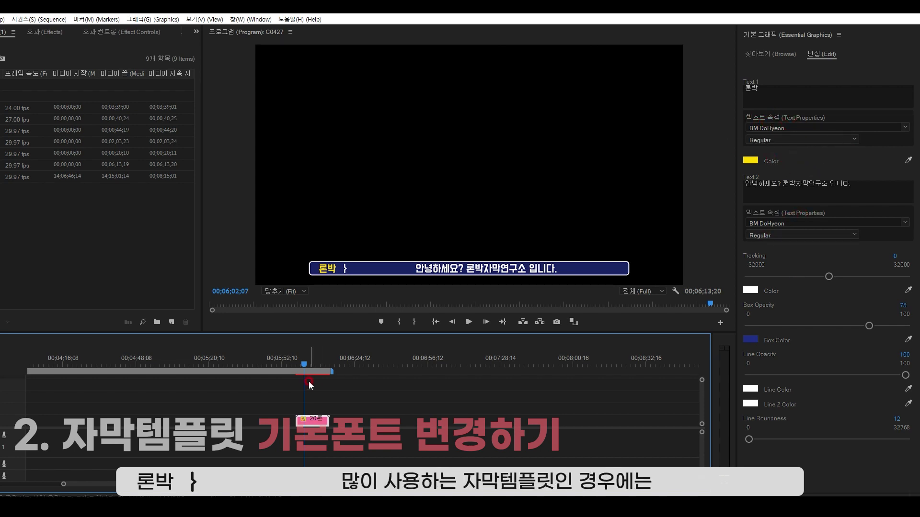
pyautogui.click(311, 364)
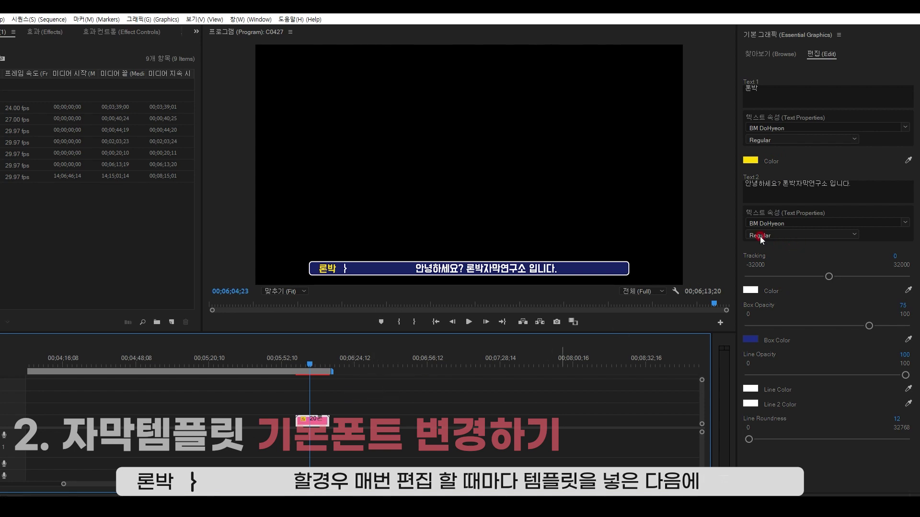
pyautogui.click(885, 126)
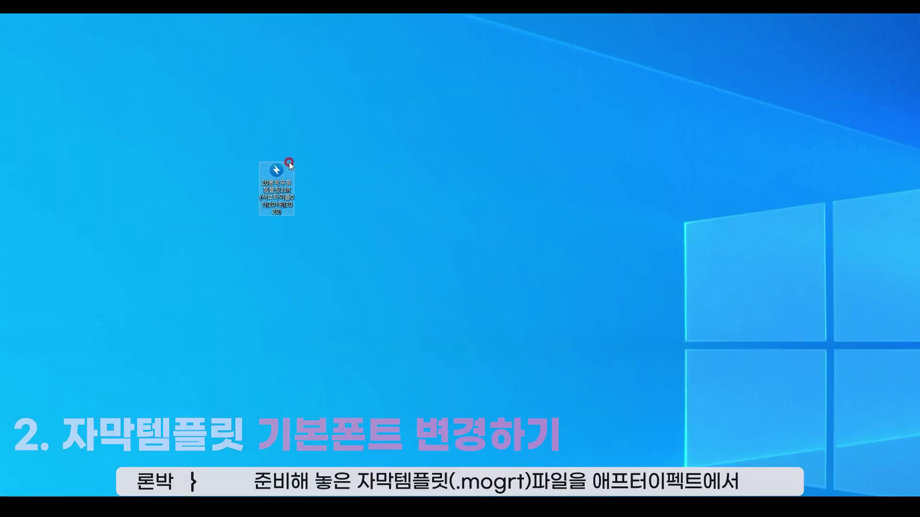
pyautogui.moveTo(289, 163); pyautogui.dragTo(96, 177)
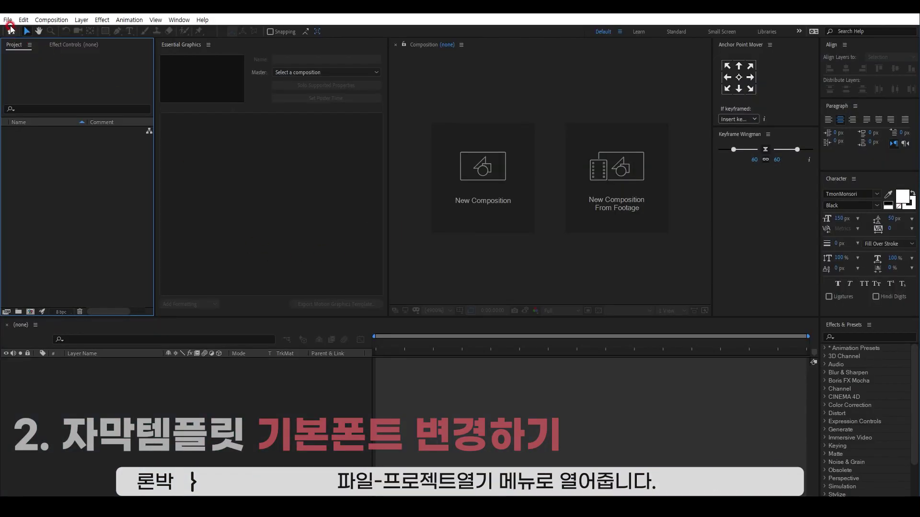
pyautogui.click(9, 20)
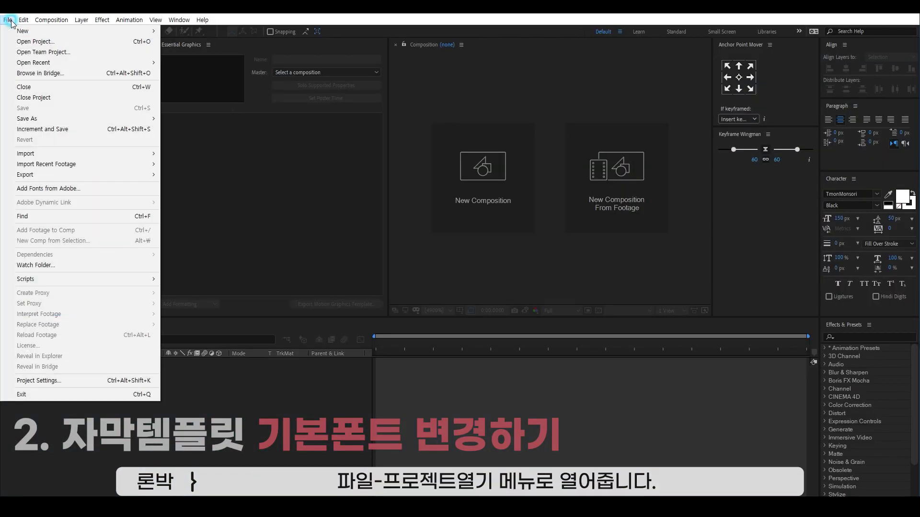
pyautogui.click(40, 44)
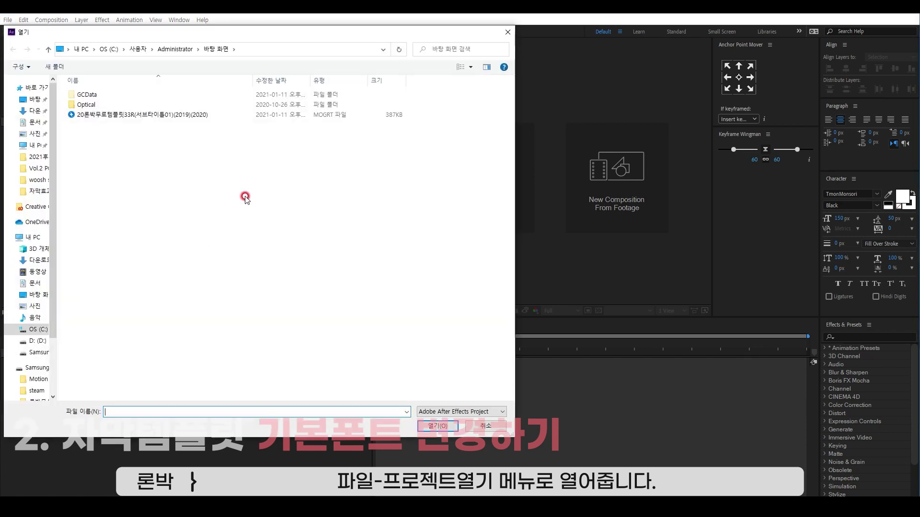
pyautogui.moveTo(240, 29); pyautogui.dragTo(467, 57)
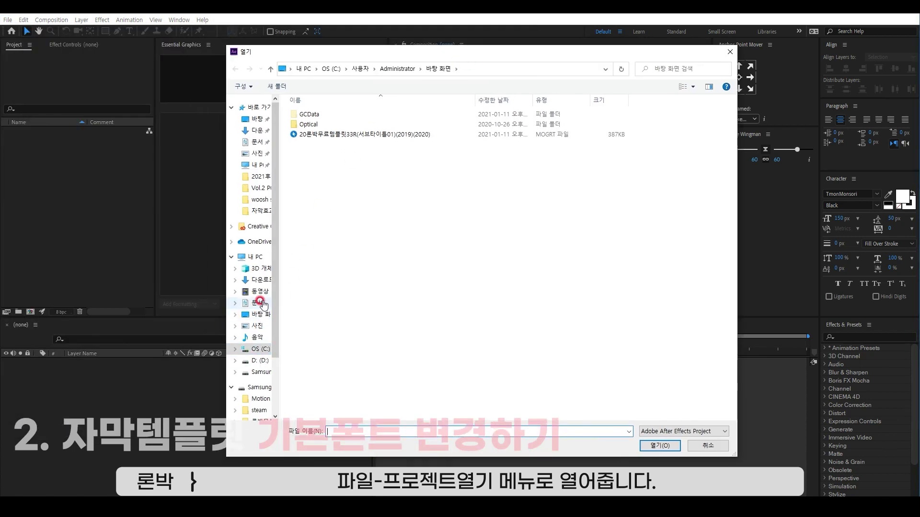
pyautogui.click(259, 314)
pyautogui.click(422, 134)
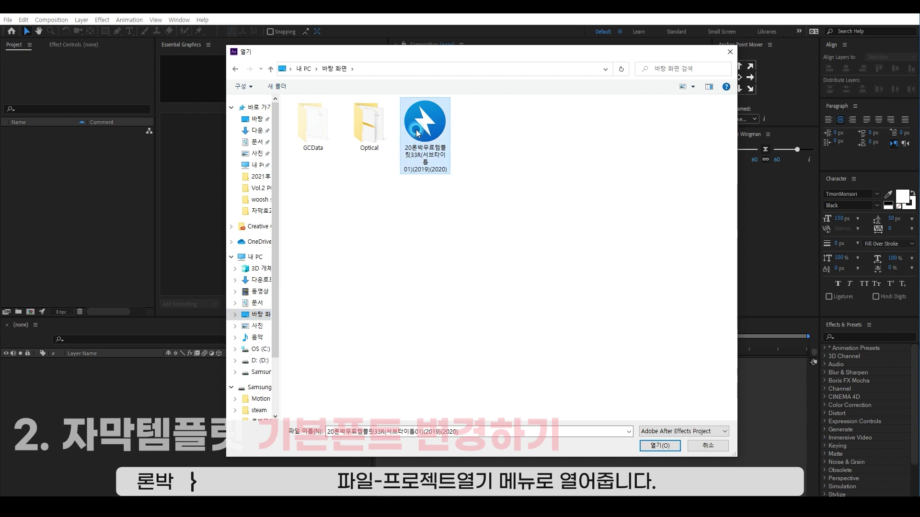
pyautogui.click(673, 451)
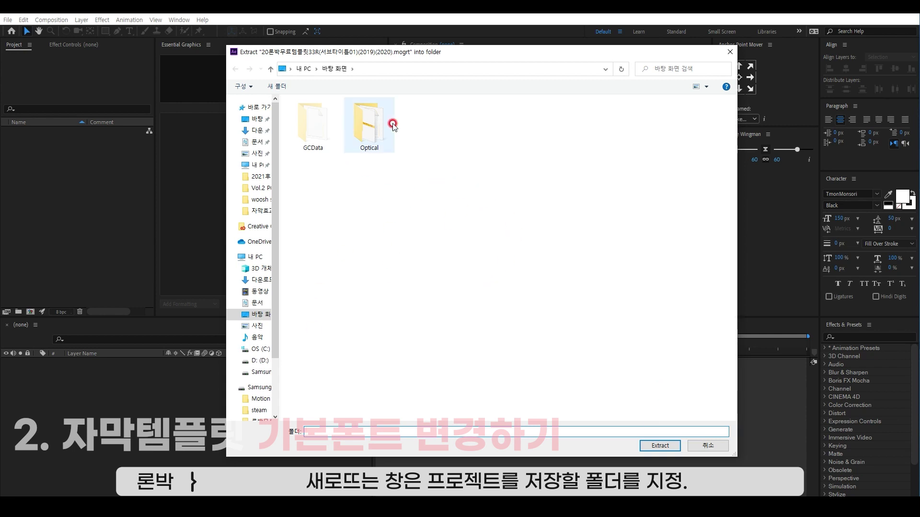
pyautogui.click(257, 119)
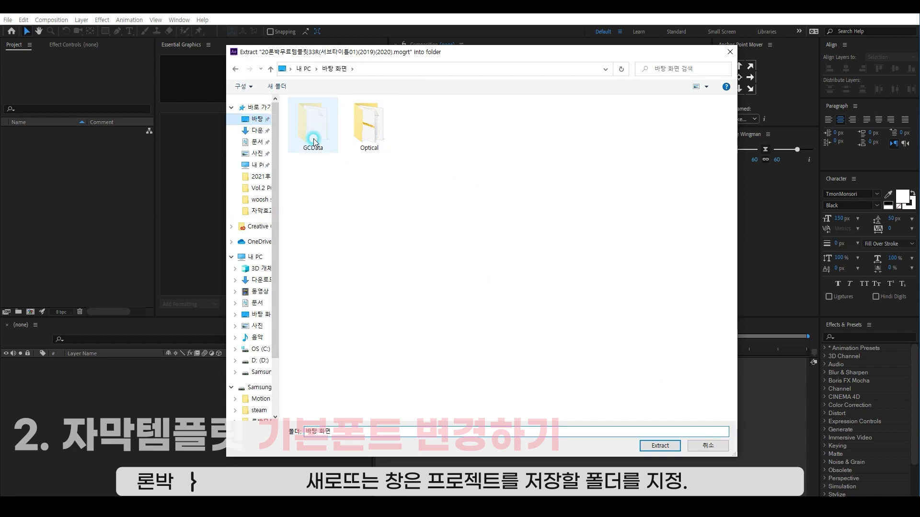
pyautogui.click(661, 444)
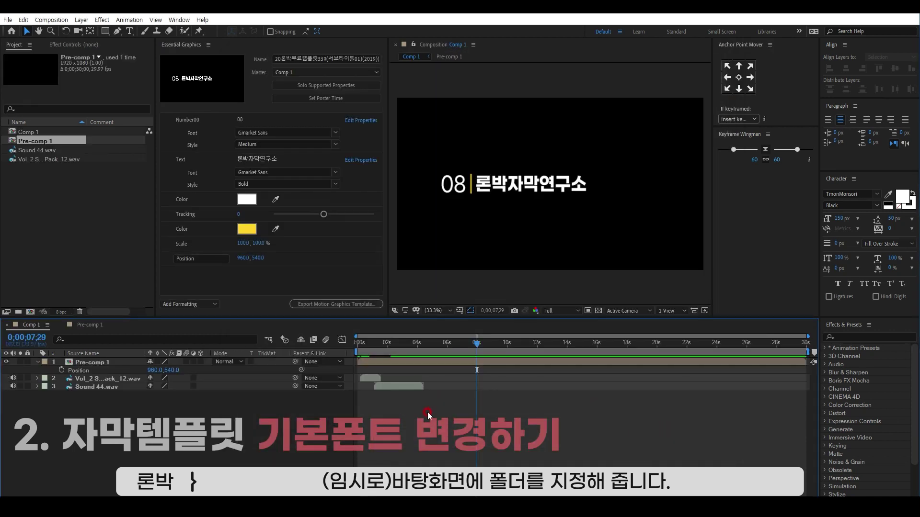
# Make sure the Essential Graphics panel is shown for the opened template.
pyautogui.click(252, 92)
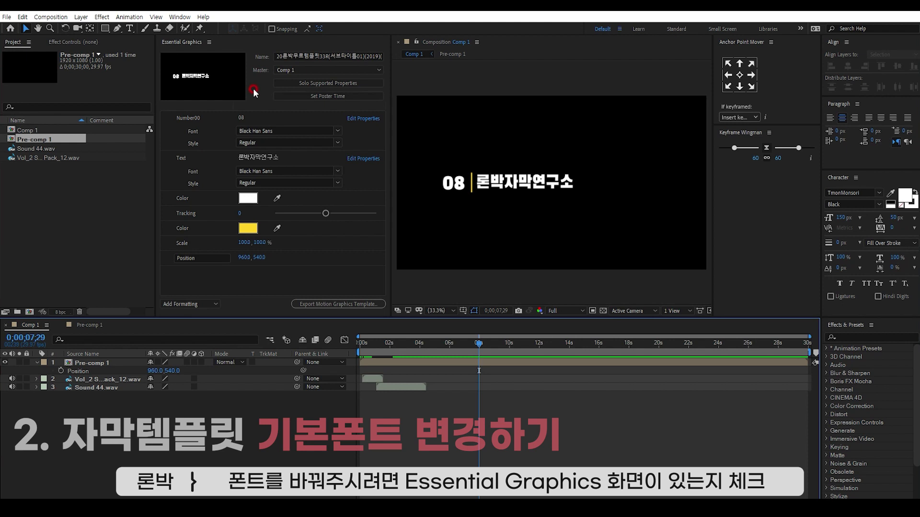
pyautogui.click(166, 43)
pyautogui.click(150, 105)
pyautogui.click(309, 32)
pyautogui.click(161, 117)
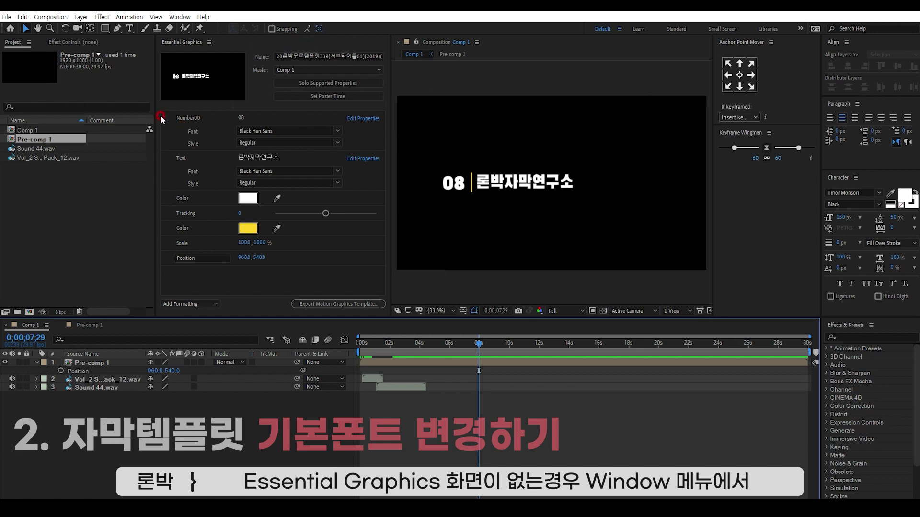
pyautogui.click(180, 17)
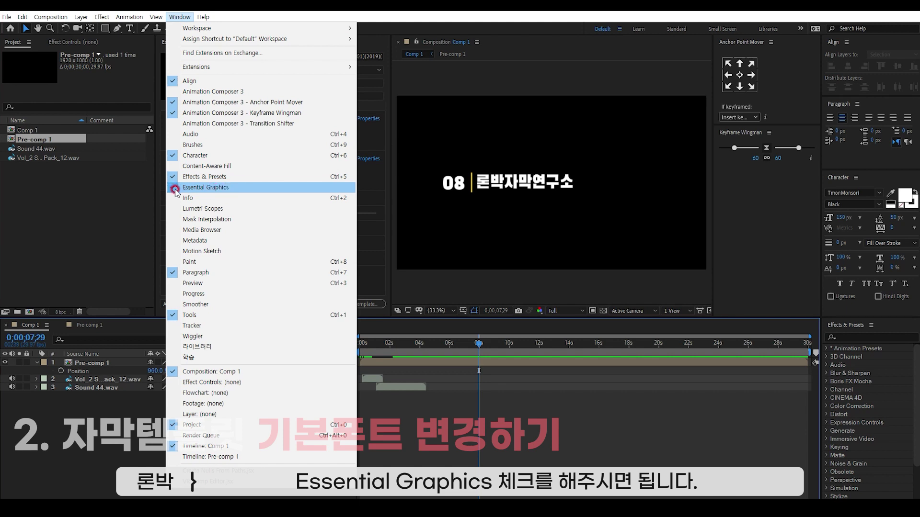
pyautogui.click(230, 188)
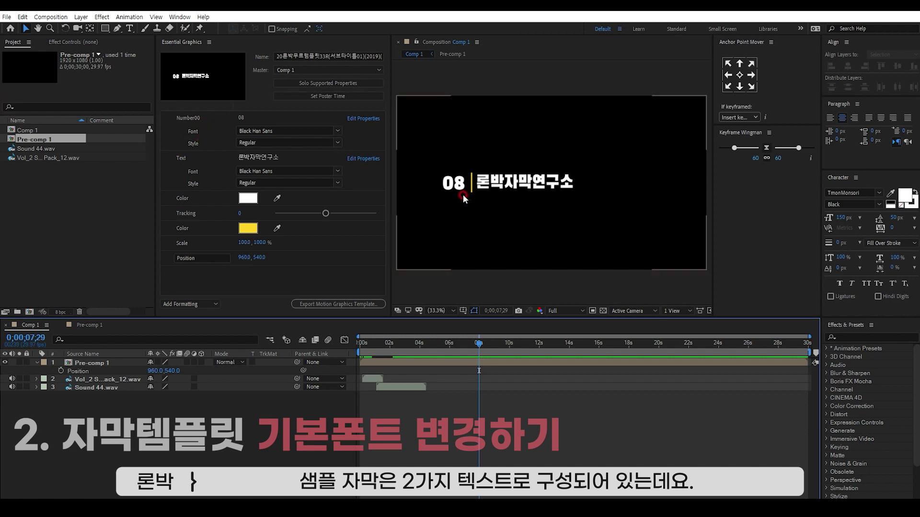
pyautogui.click(469, 177)
pyautogui.click(580, 166)
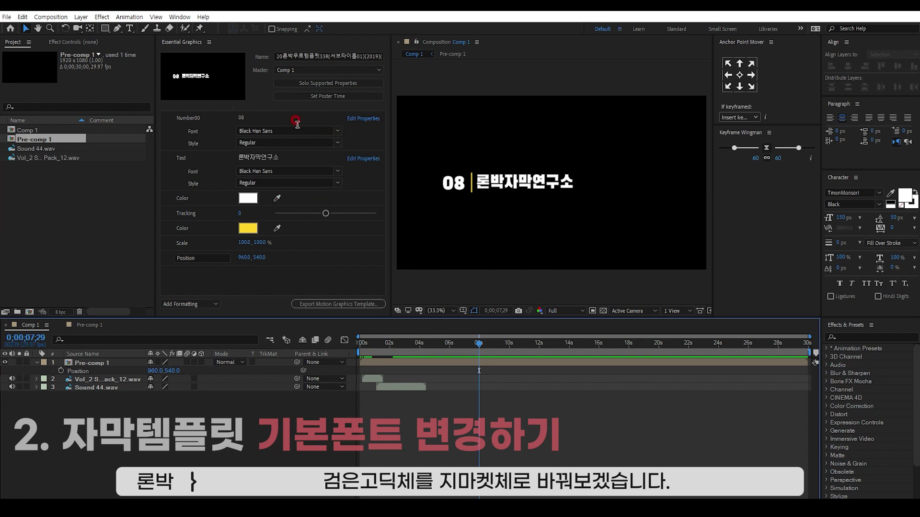
# Set the Number00 text's default font to Gmarket Sans with the Medium style.
pyautogui.click(335, 131)
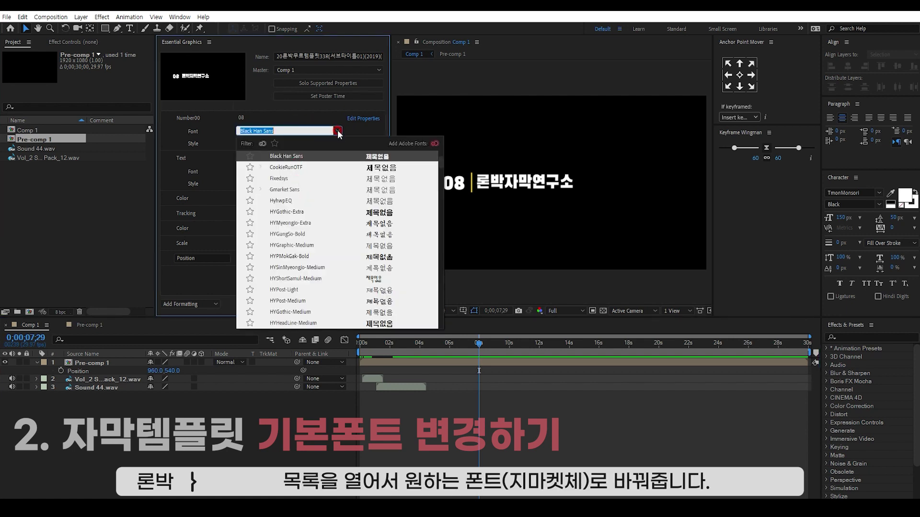
pyautogui.scroll(3, 329, 227)
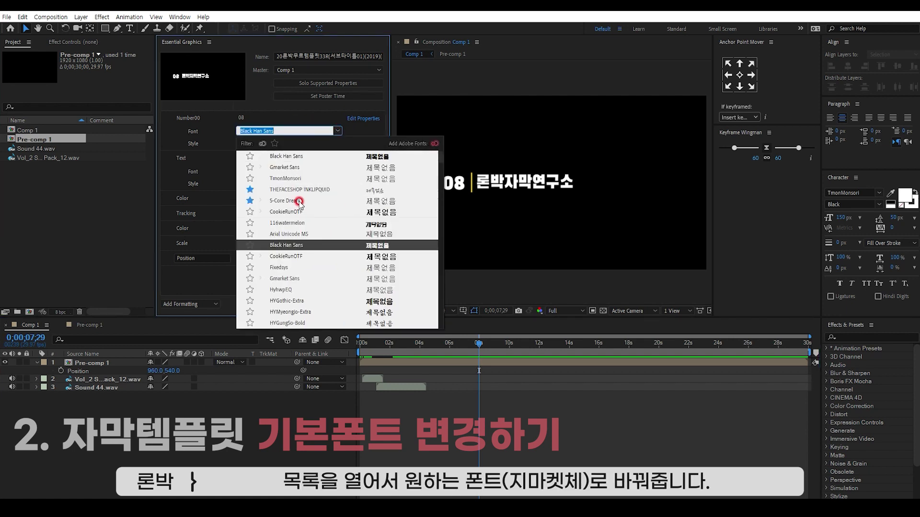
pyautogui.click(282, 168)
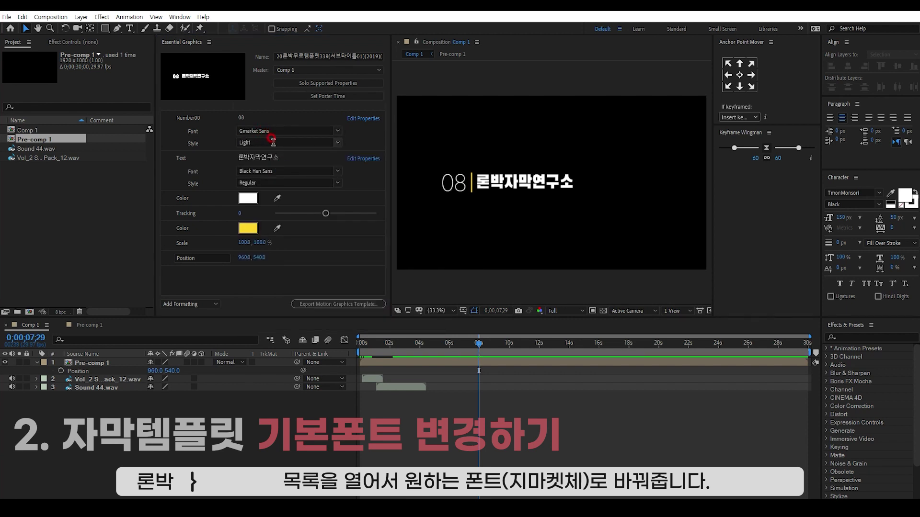
pyautogui.click(253, 143)
pyautogui.click(259, 164)
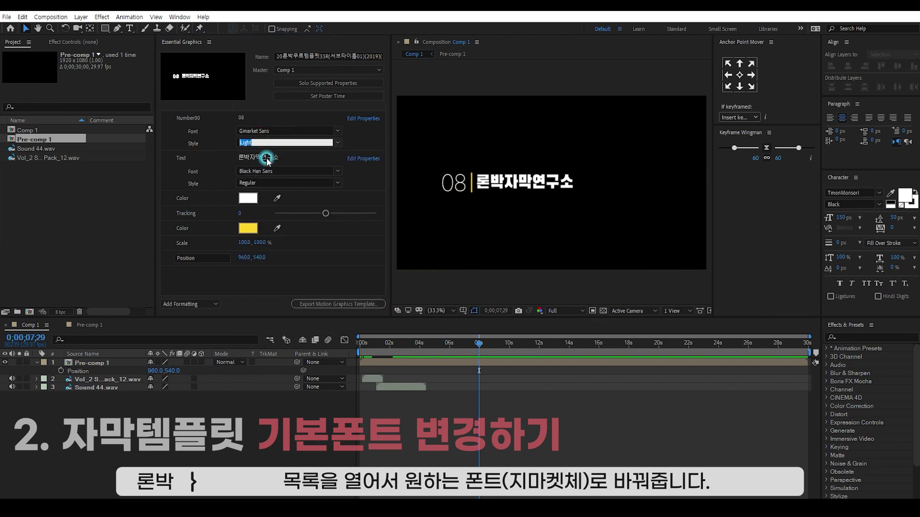
pyautogui.click(180, 161)
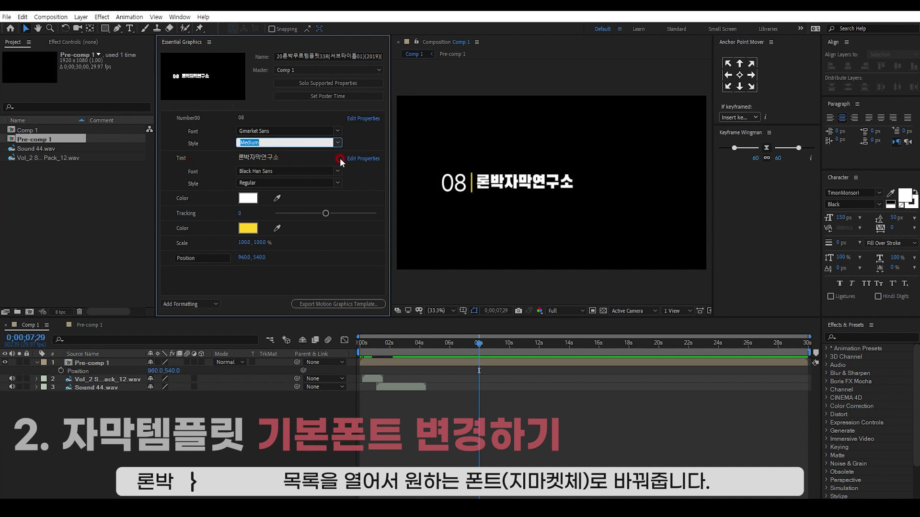
# Change the default font of the Text property (론박자막연구소) to Gmarket Sans in the Bold style.
pyautogui.click(338, 171)
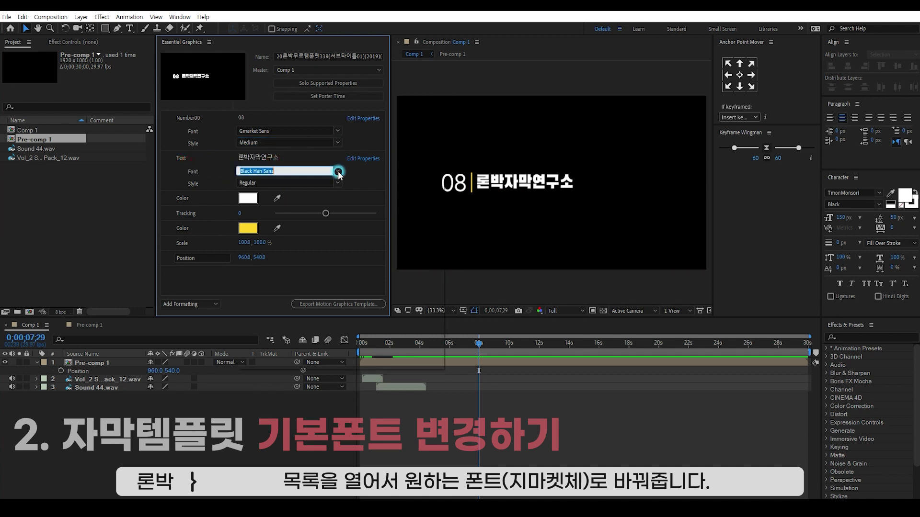
pyautogui.scroll(3, 306, 245)
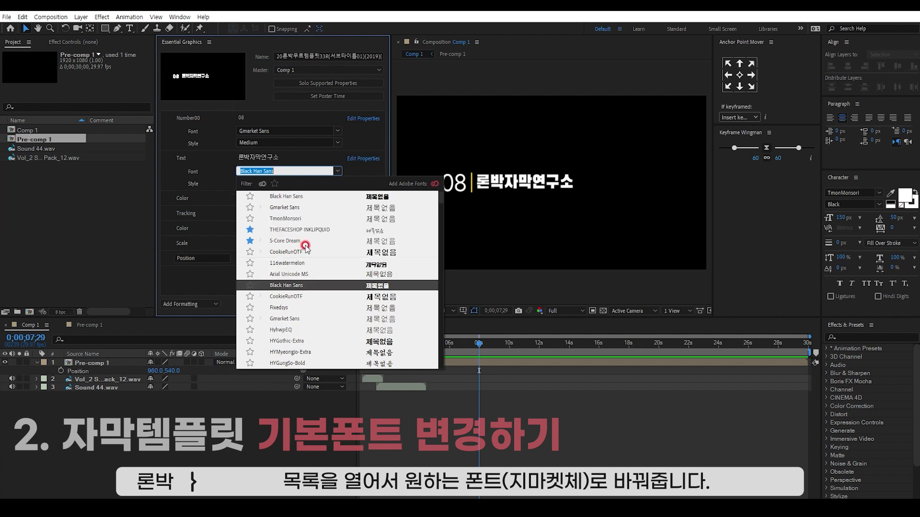
pyautogui.click(283, 208)
pyautogui.click(338, 184)
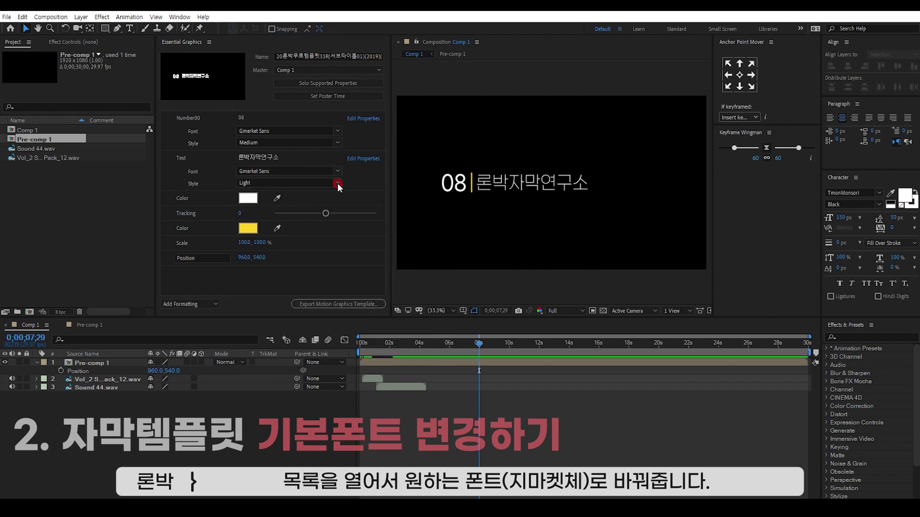
pyautogui.click(252, 214)
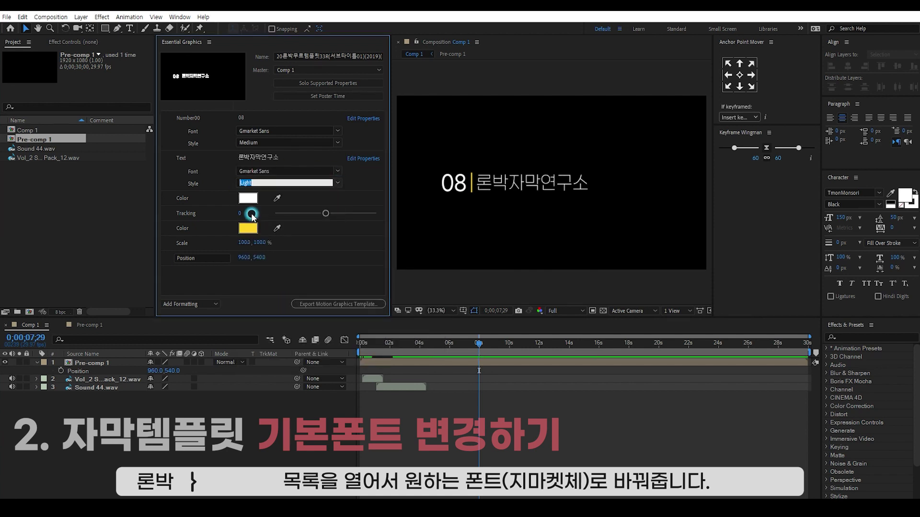
pyautogui.click(348, 187)
pyautogui.click(356, 207)
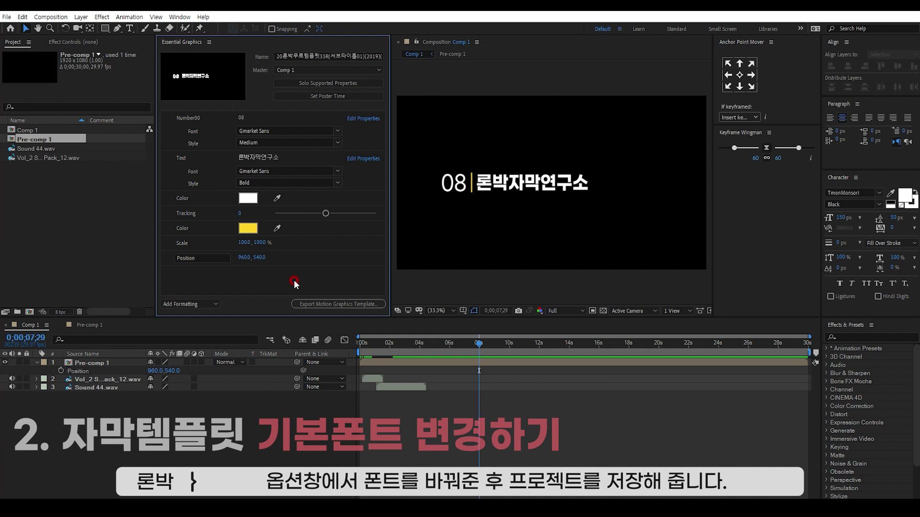
# Save the project and export it as a motion graphics template to the local drive, replacing the existing template file on the desktop.
pyautogui.hotkey('ctrl', 's')
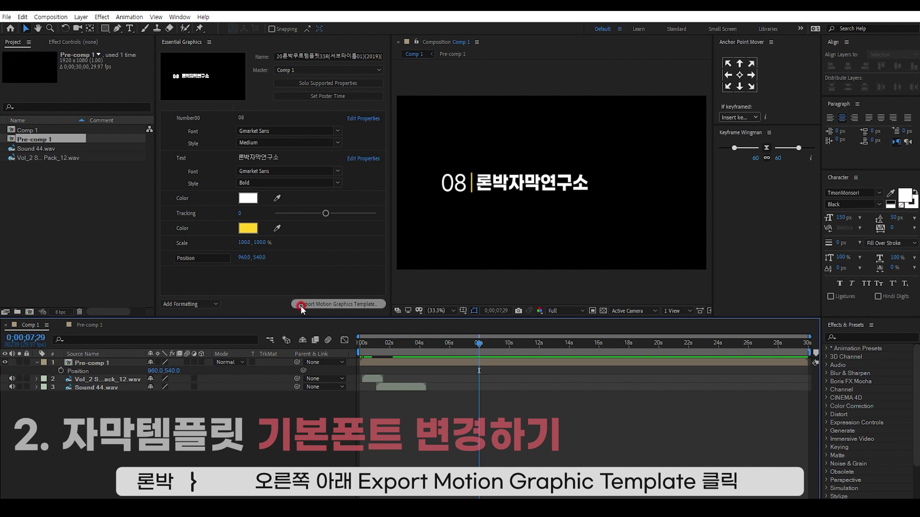
pyautogui.click(340, 305)
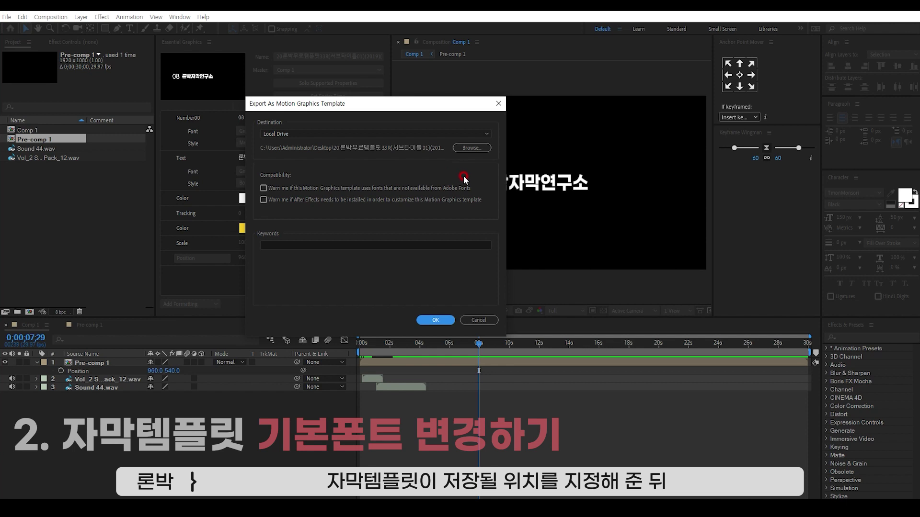
pyautogui.click(437, 320)
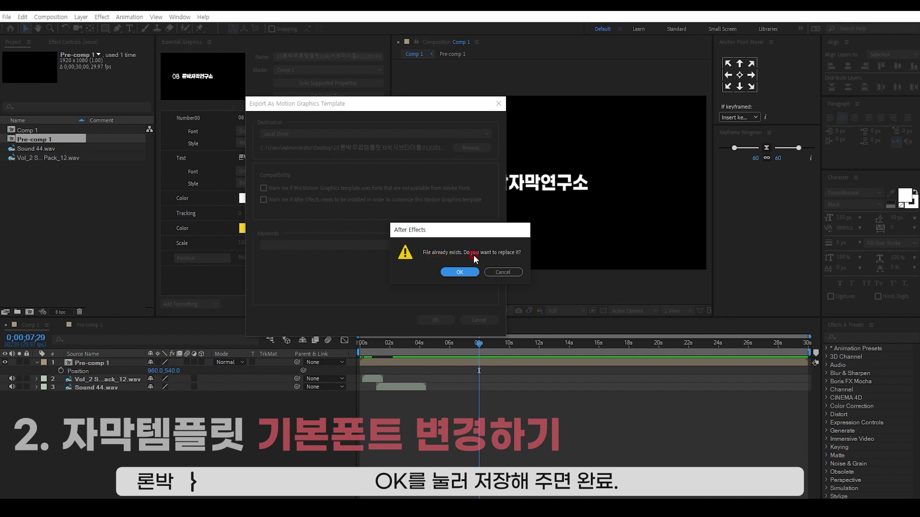
pyautogui.click(456, 271)
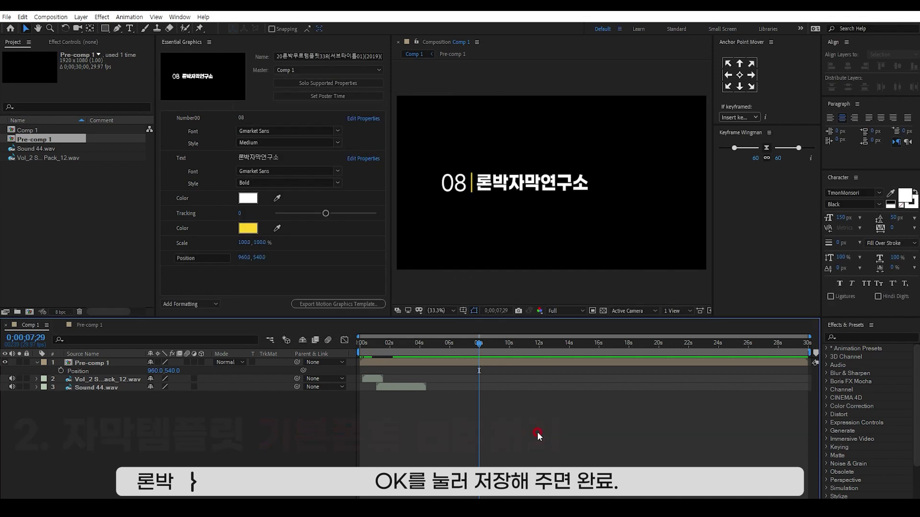